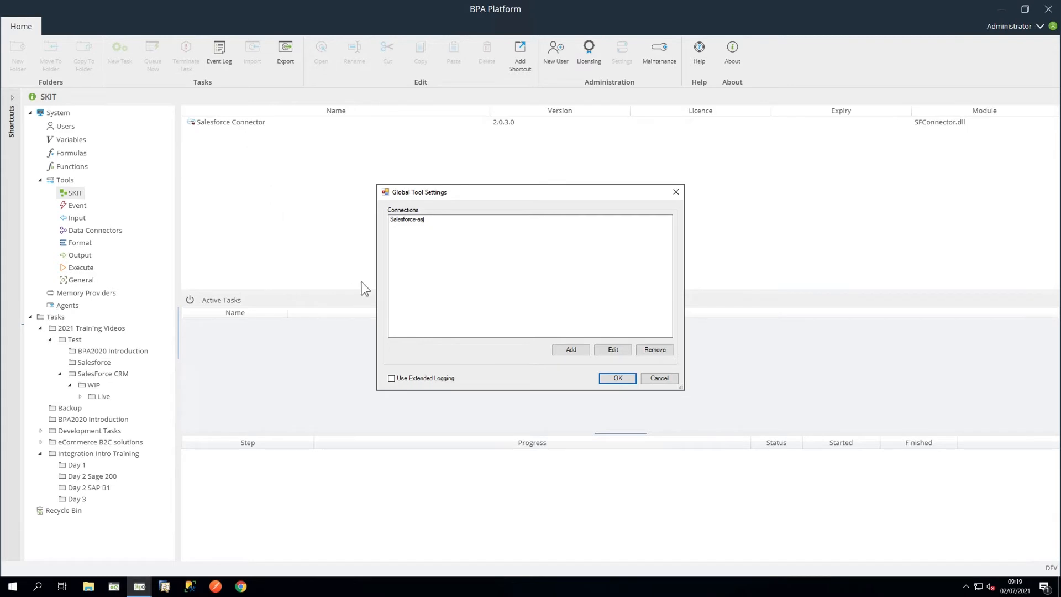
Step: Add a connection named Salesforce Connection Video and fill in its username, password and security token
click(565, 351)
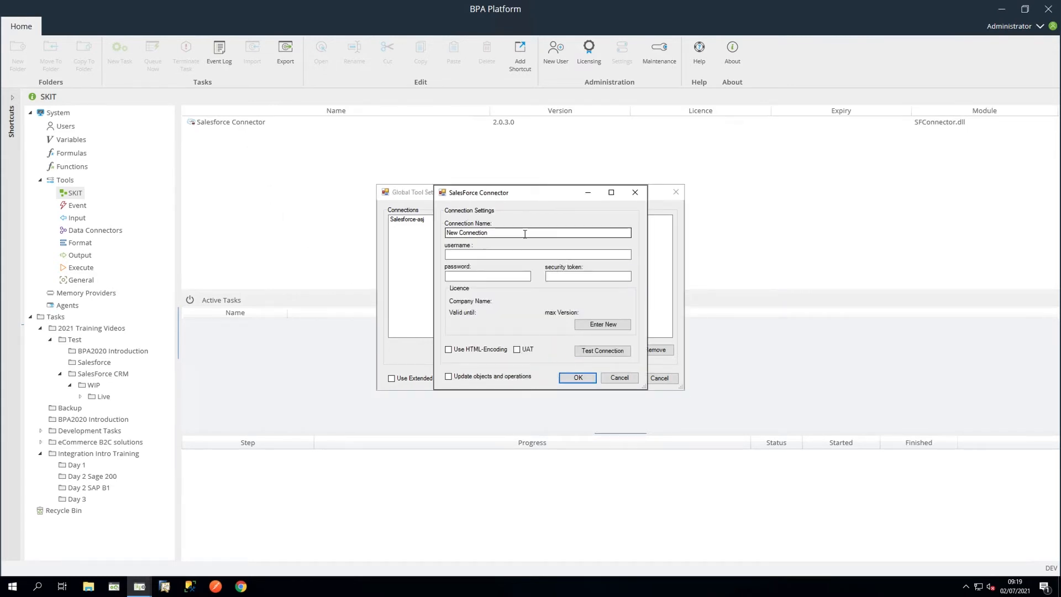
drag(525, 233, 440, 235)
text(Salesforce Connection V)
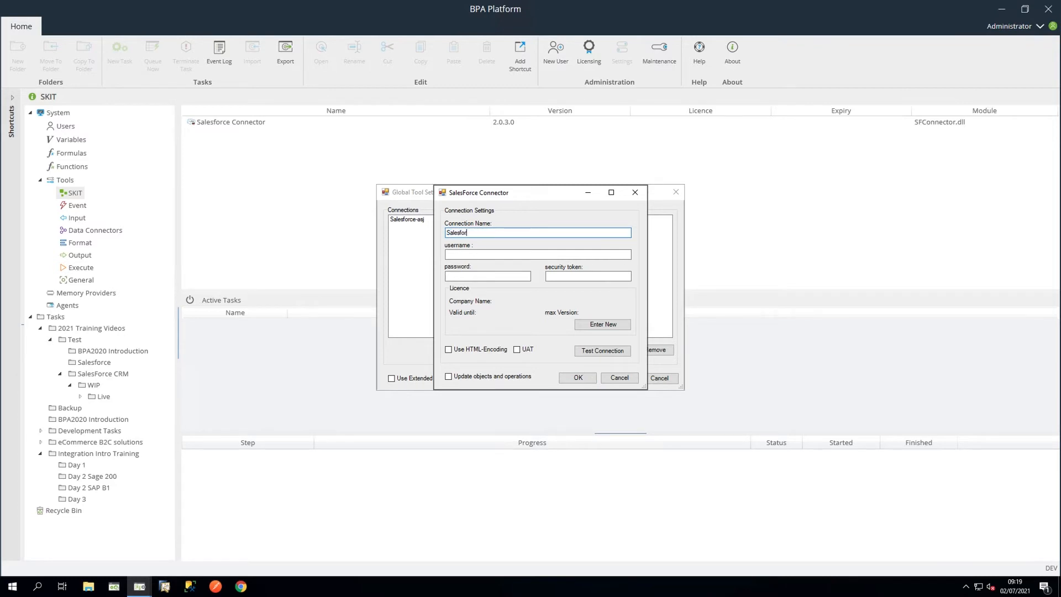
text(ideo)
click(446, 255)
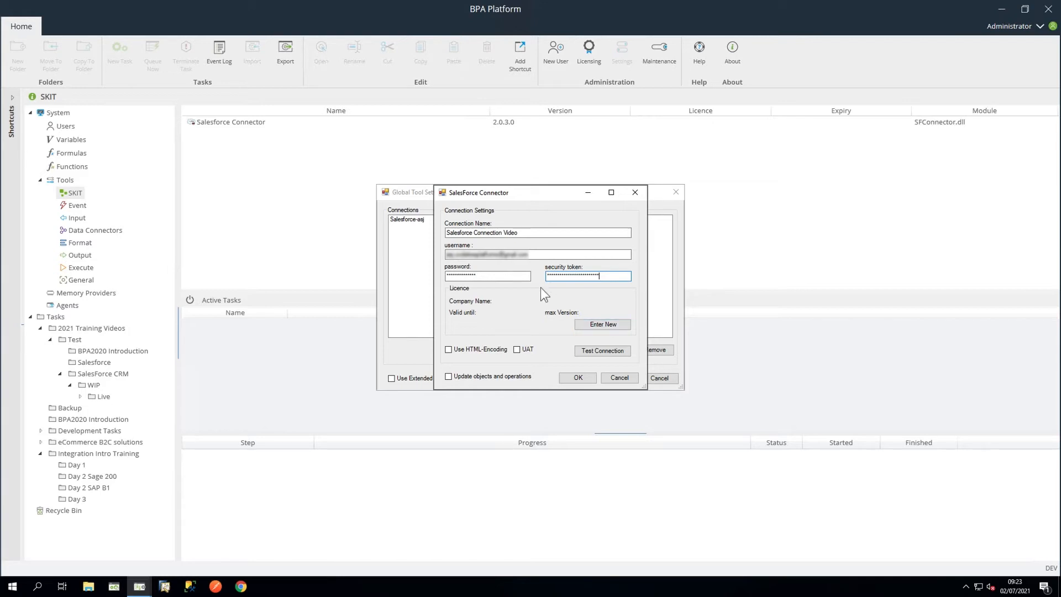
Step: Load the licence file Orbis Software NFR SFC until 06.02.2022.stg into the new connection
click(600, 326)
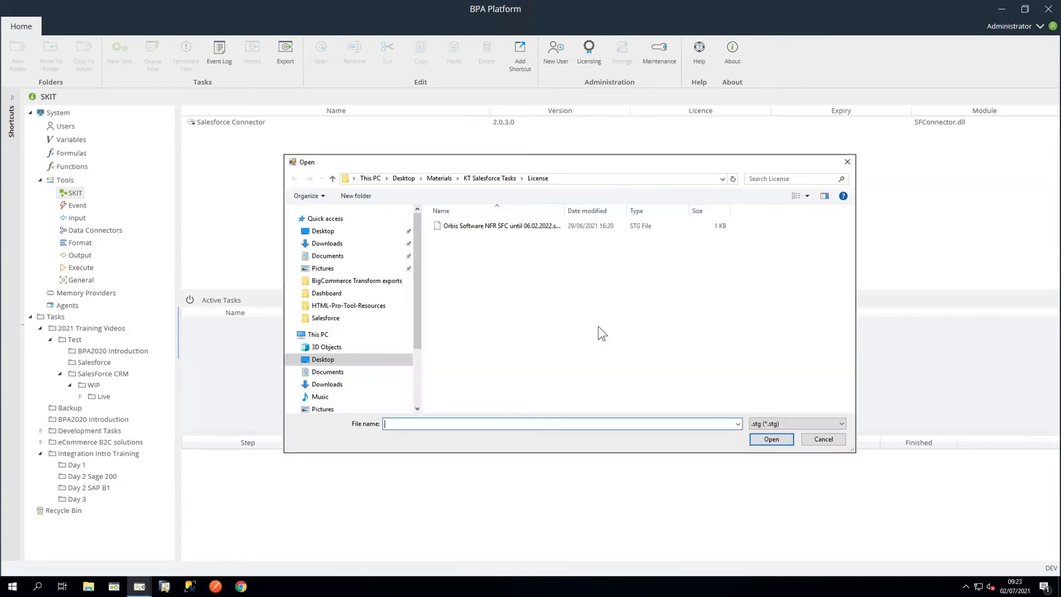
click(526, 226)
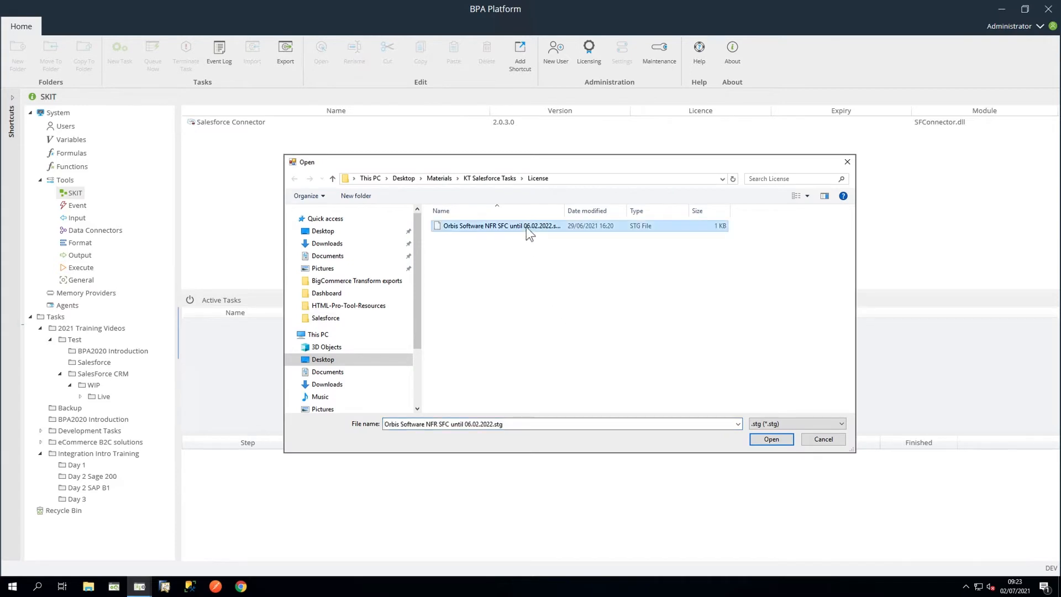
click(764, 436)
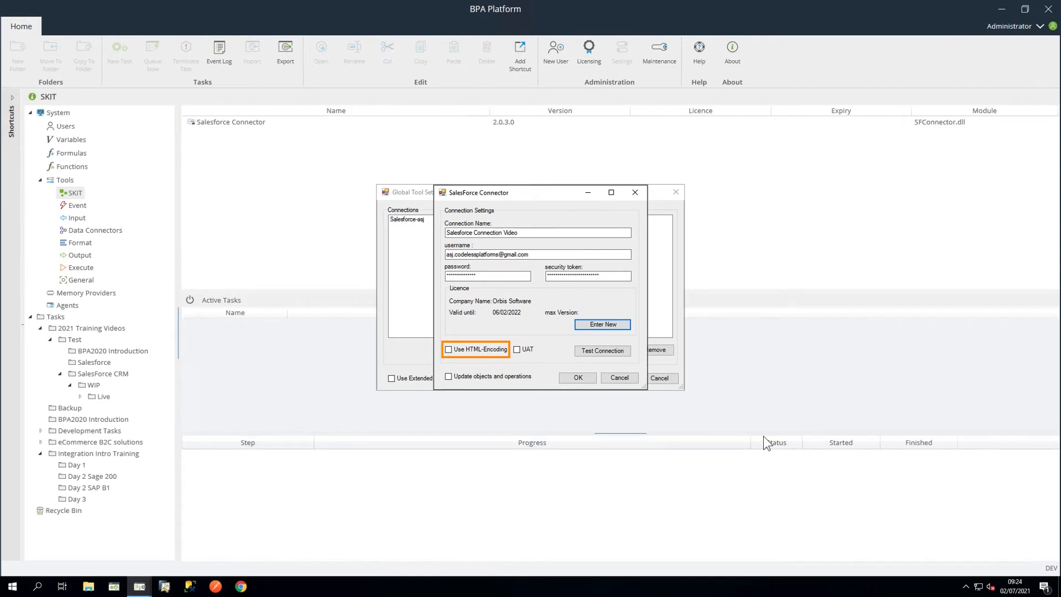
Step: Enable HTML-Encoding for the connection, test it and save the global tool settings
click(448, 350)
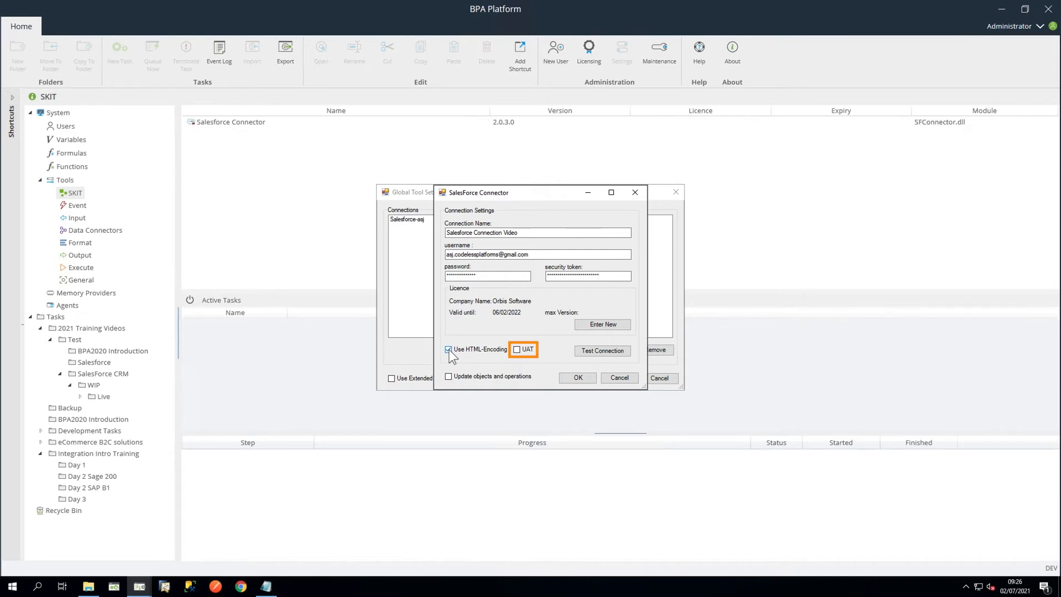
click(606, 351)
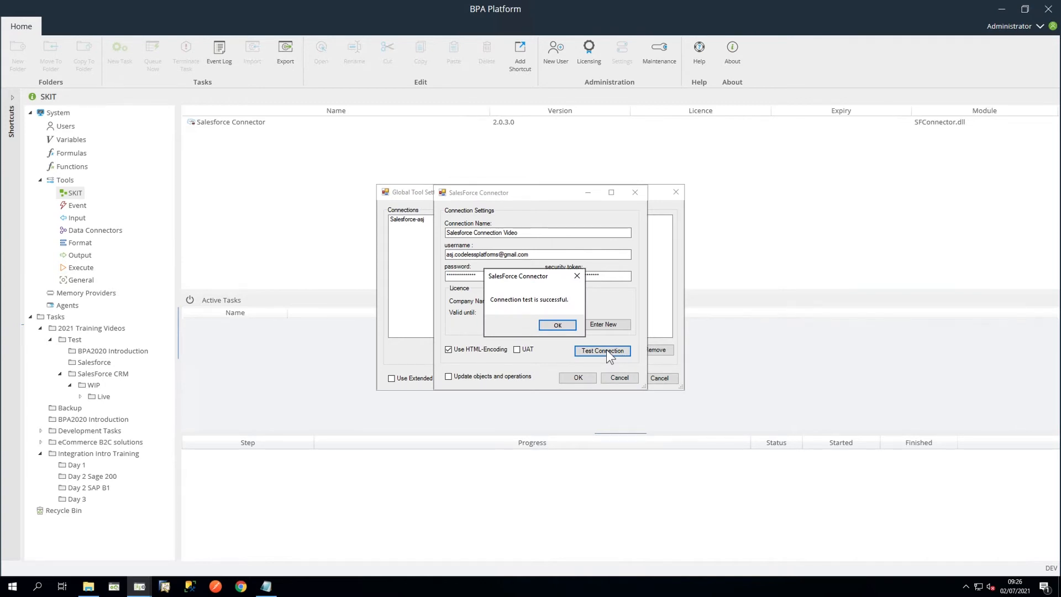
click(558, 326)
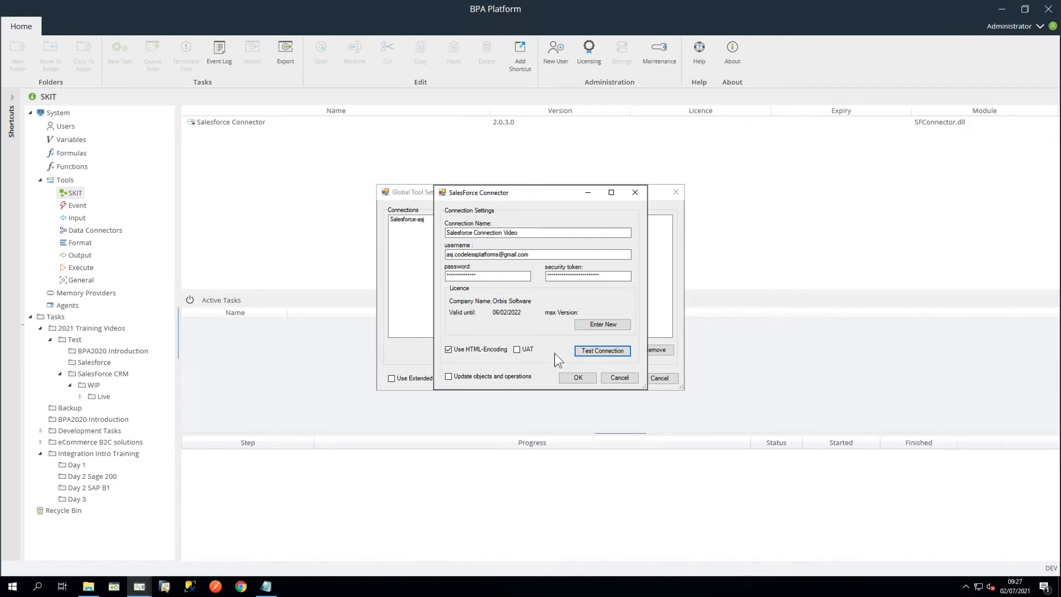
click(578, 378)
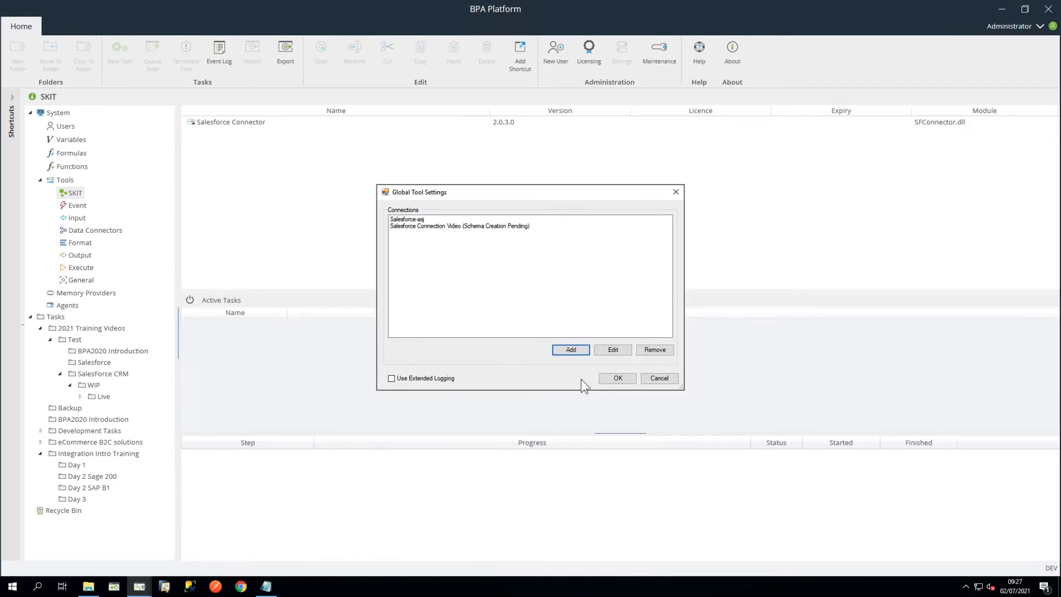
click(615, 378)
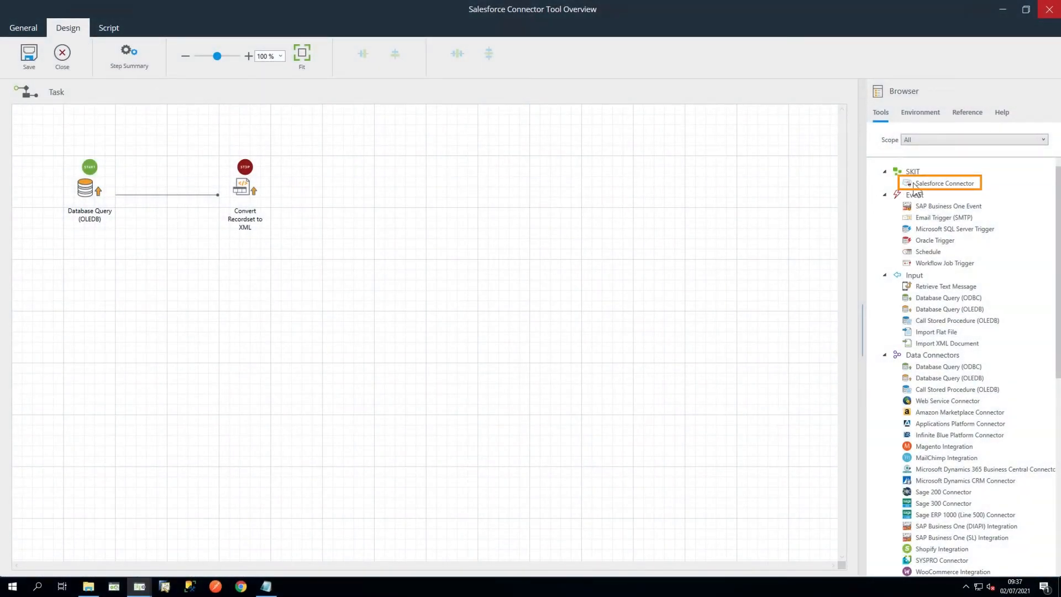
Step: Add a Salesforce Connector step after Convert Recordset to XML, with the task step Output XML from Convert Recordset to XML as its data source
drag(914, 184, 391, 186)
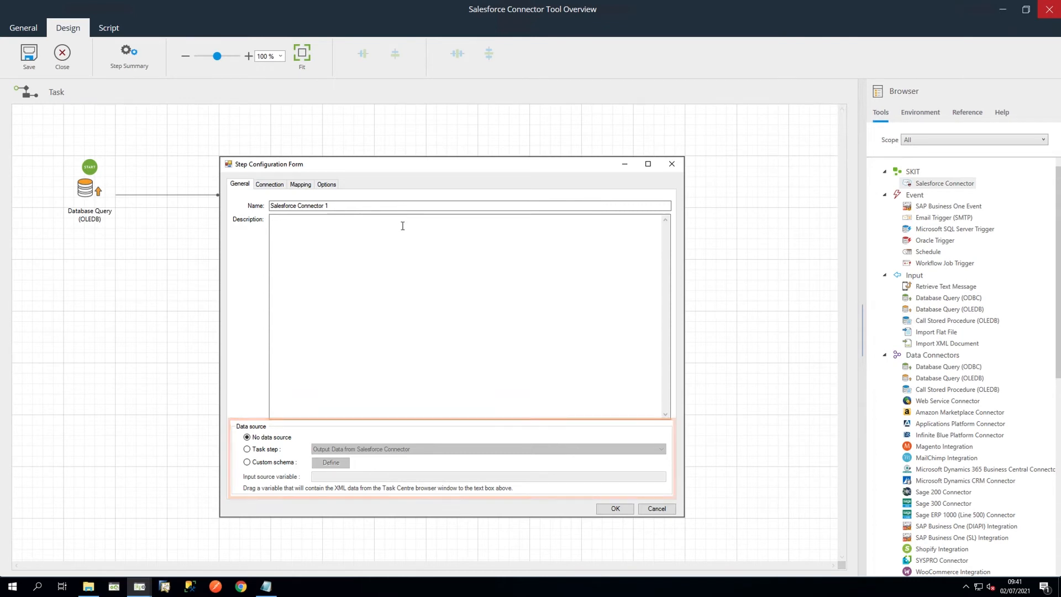
click(253, 450)
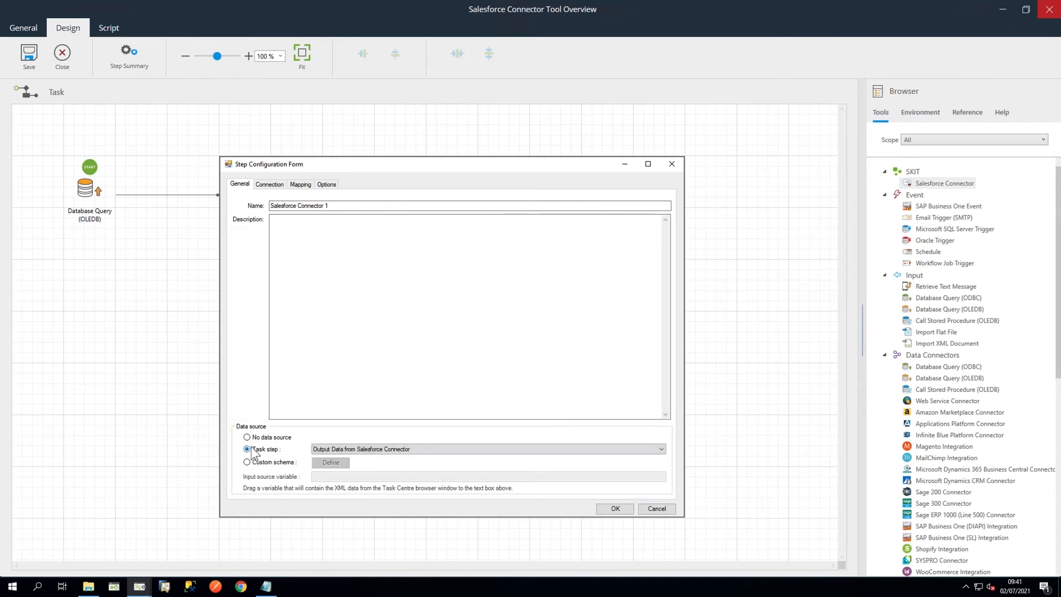
click(418, 447)
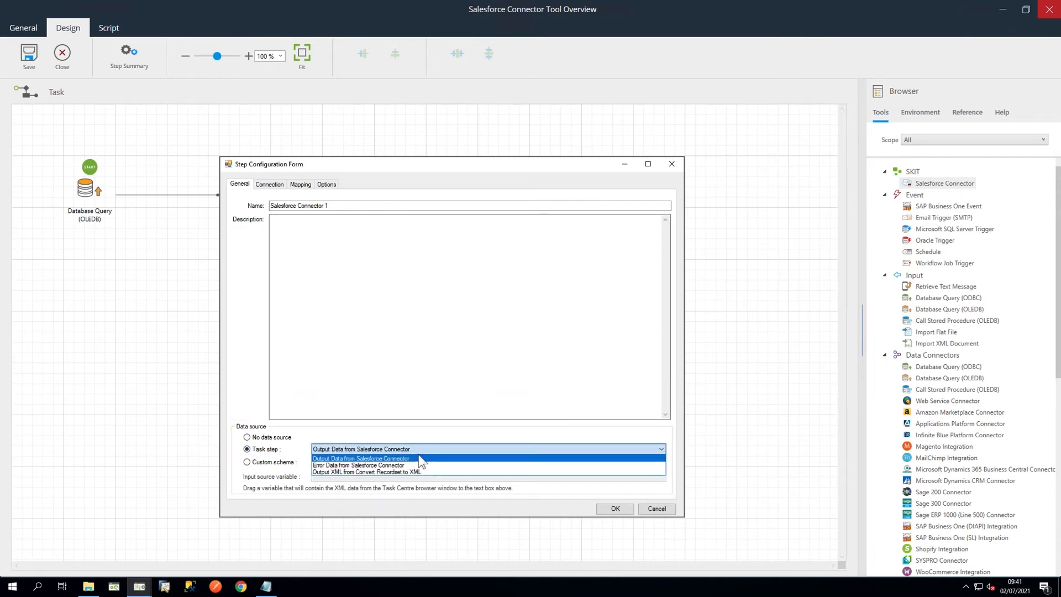
click(419, 471)
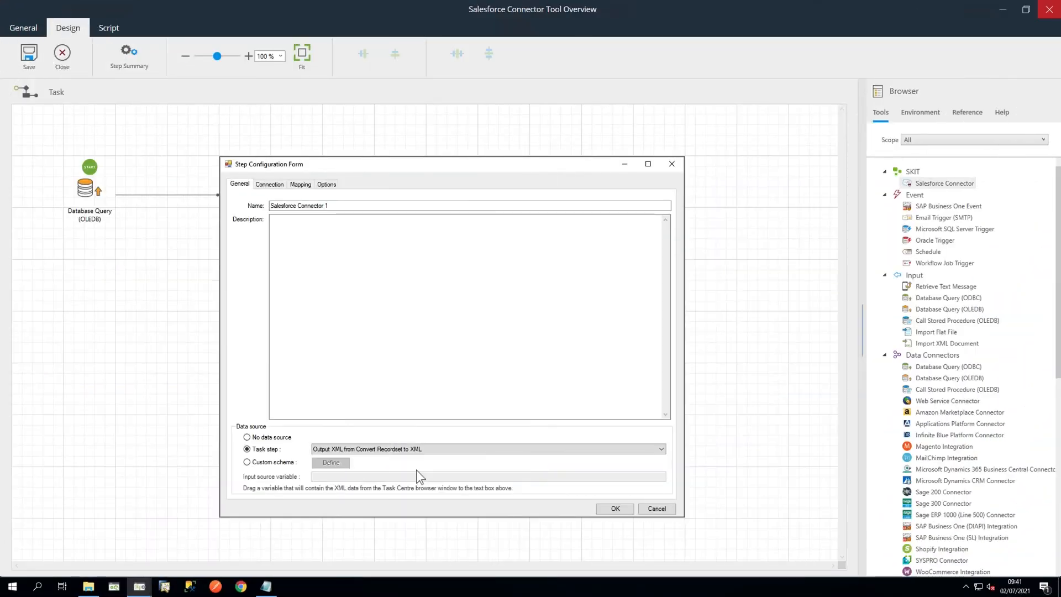
Step: Assign the Salesforce Connection Video connection to the new Salesforce Connector step
click(270, 185)
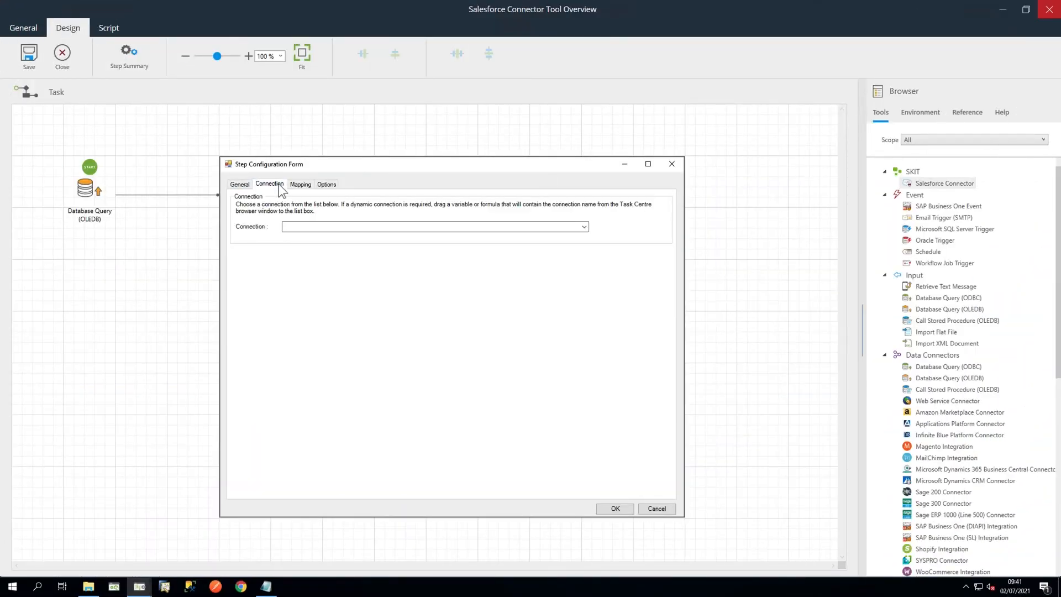
click(584, 226)
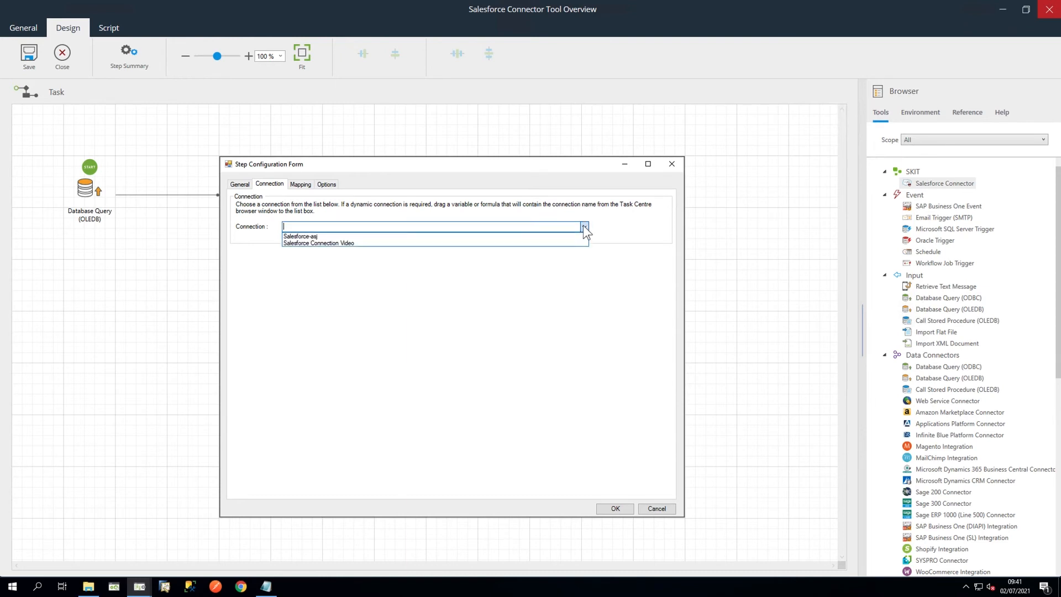
click(494, 243)
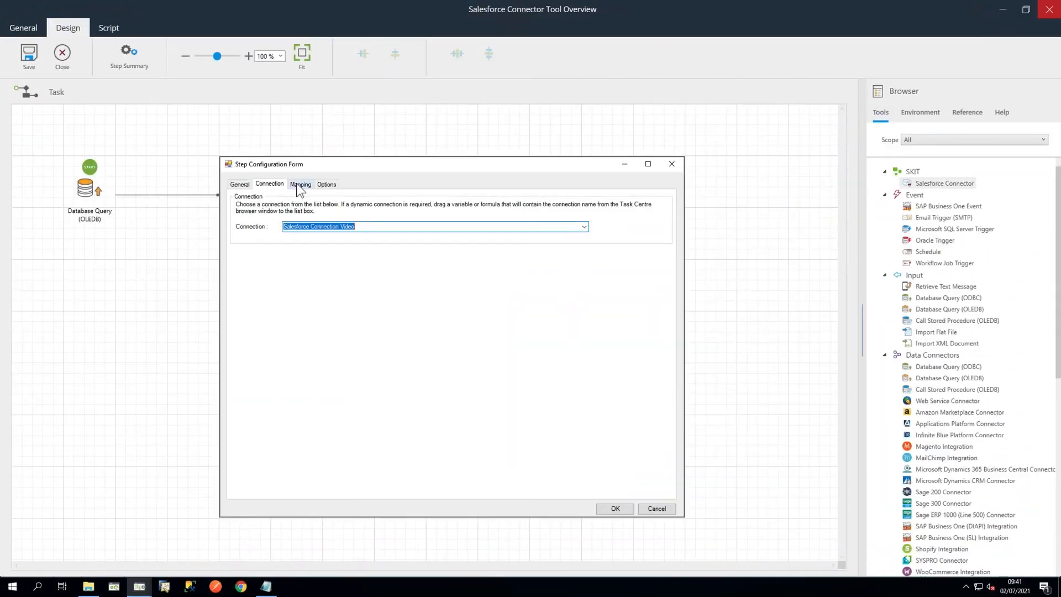
Step: Set the step's mapping object to Contact and its operation to Create
click(299, 186)
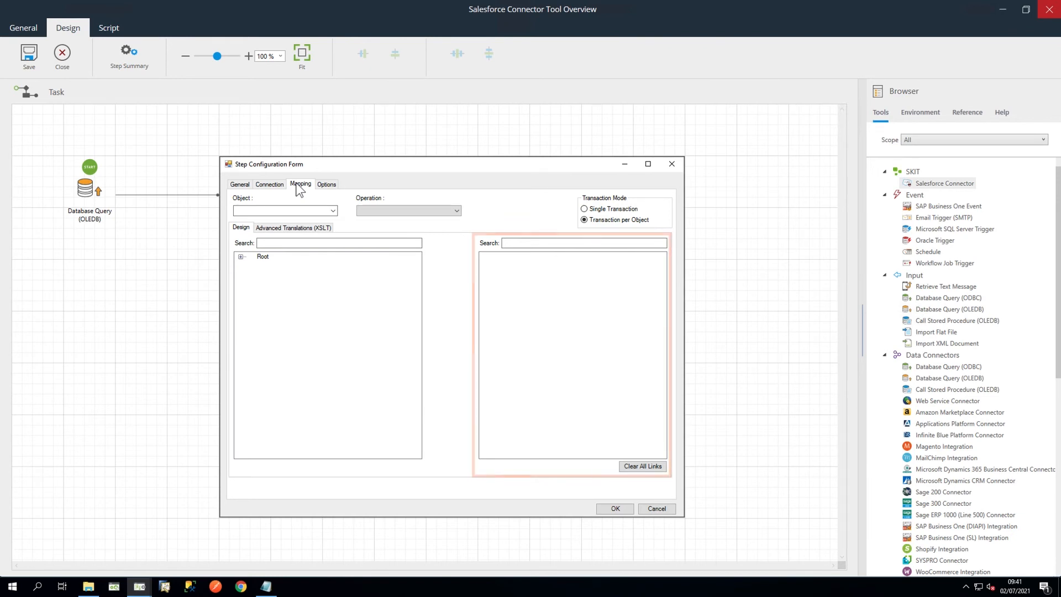
click(333, 210)
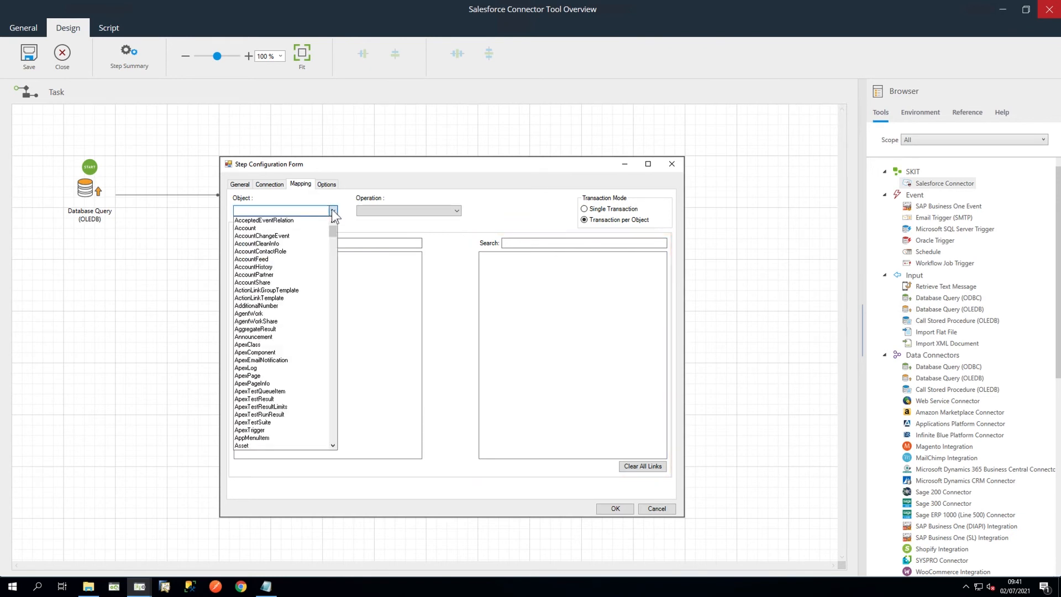
drag(333, 230, 333, 263)
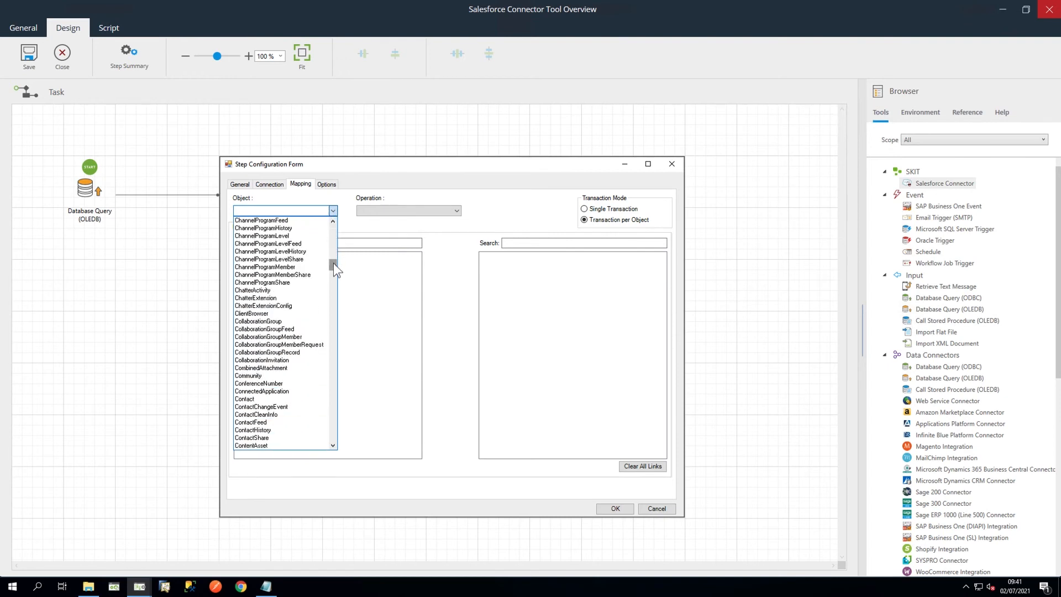
click(263, 399)
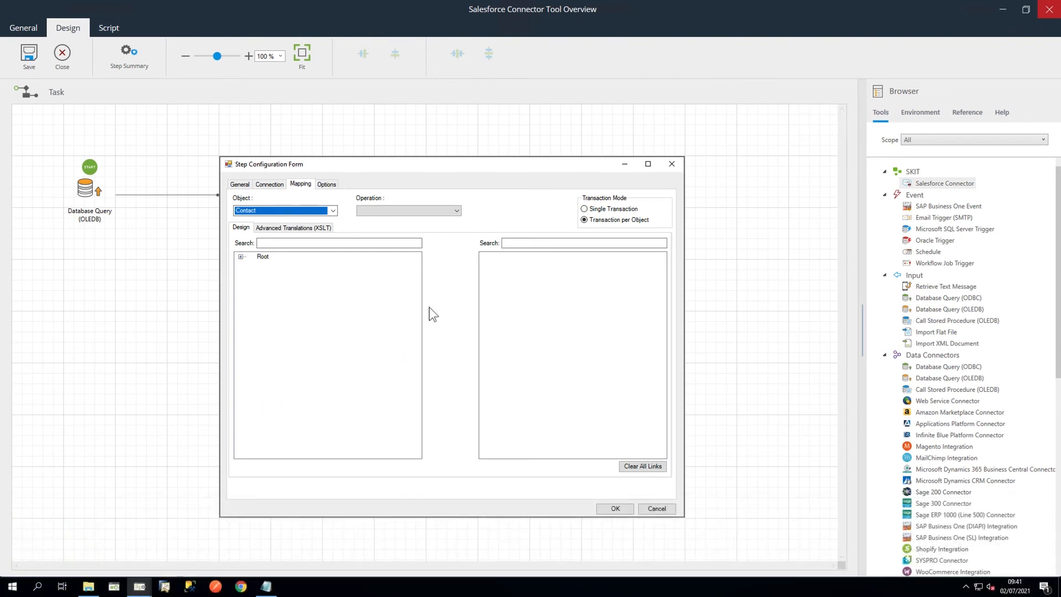
click(456, 211)
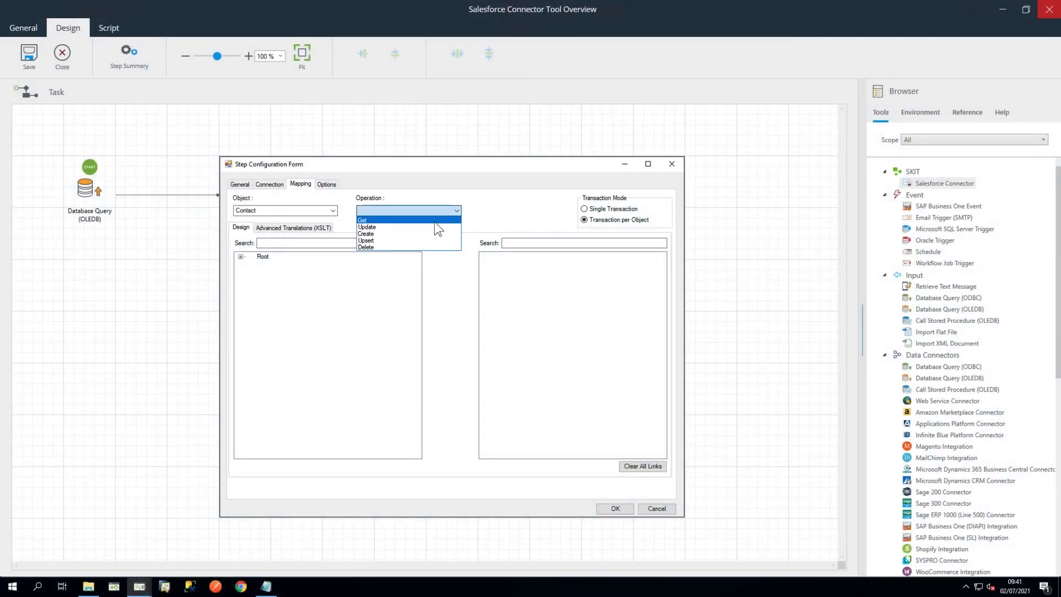
click(426, 235)
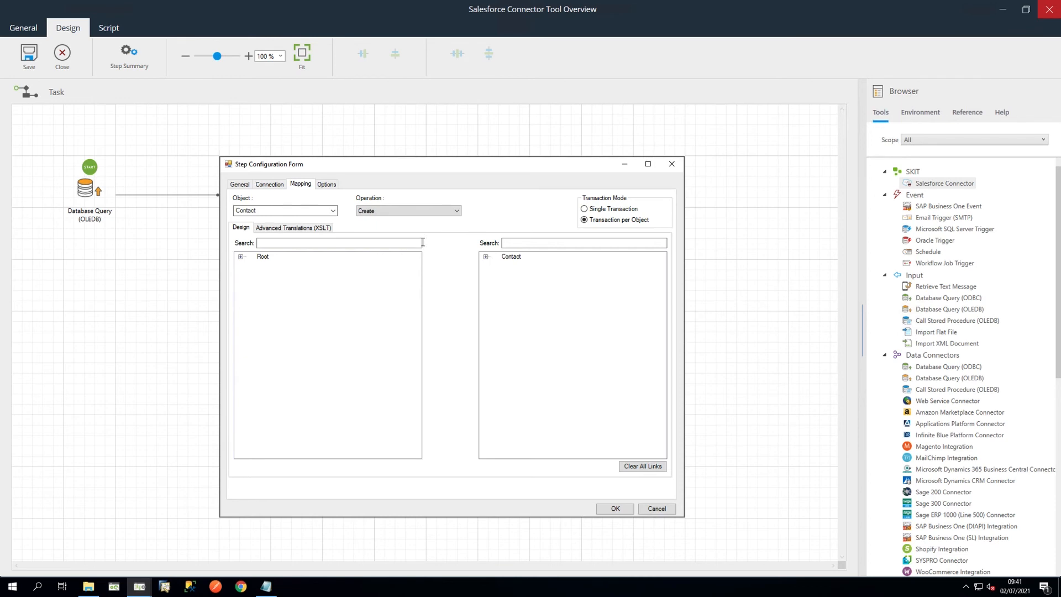
Step: Expand the database query results and the Contact fields, and map the source FirstName to the Contact FirstName
click(240, 256)
click(250, 265)
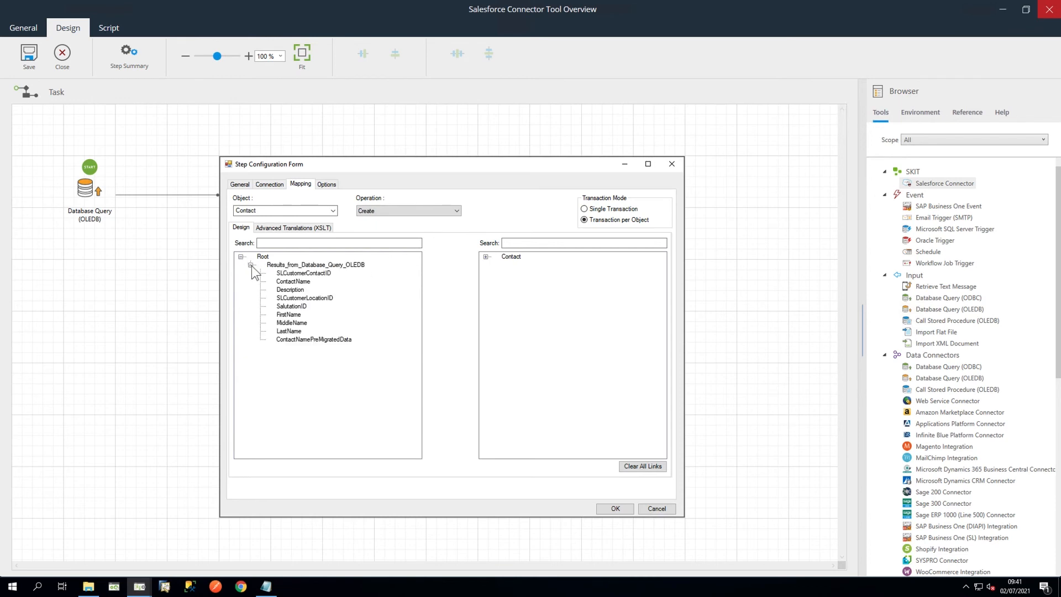
click(485, 257)
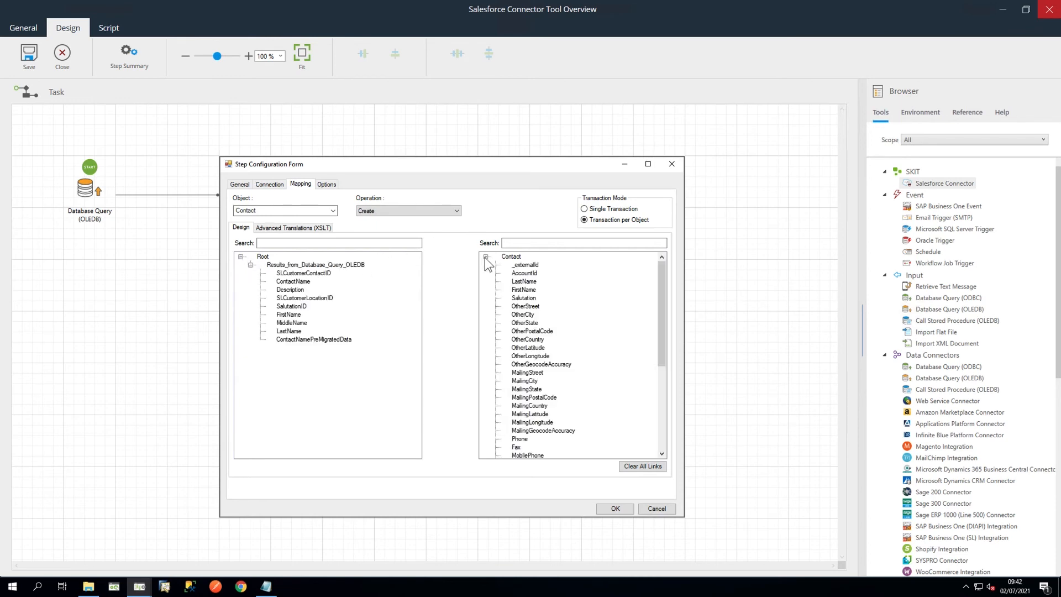
click(295, 316)
drag(295, 317, 516, 294)
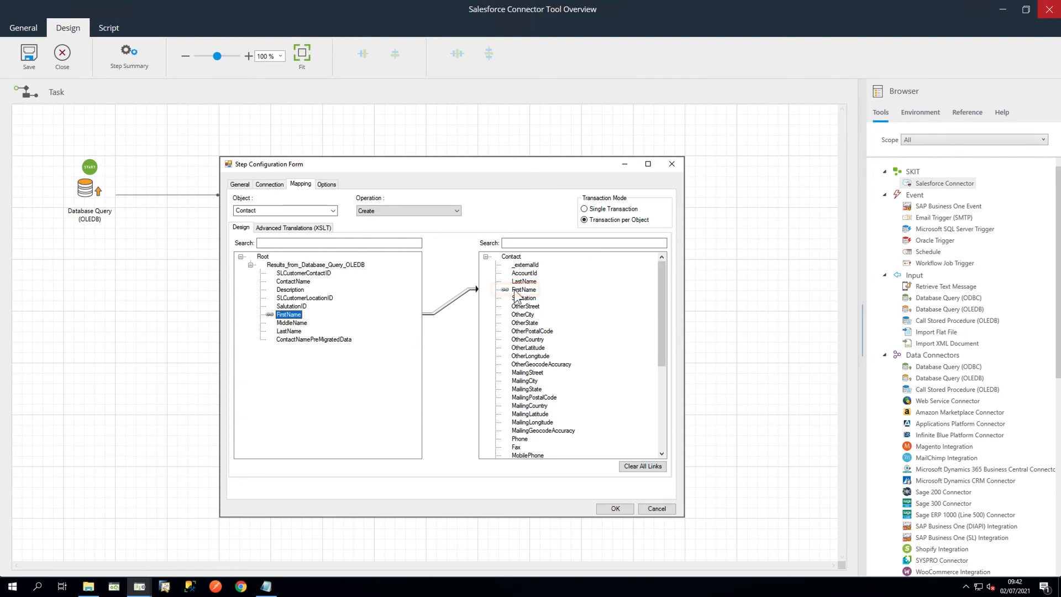
Step: Examine the mapping's advanced XSLT translation and its Free Type Mode option, and return to the mapping design
click(319, 231)
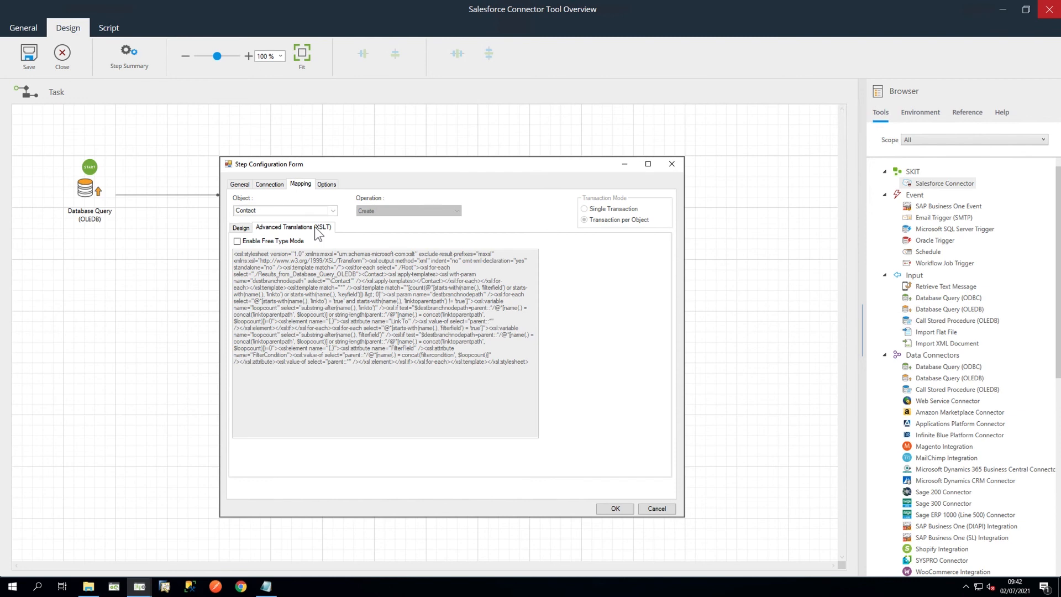
click(237, 242)
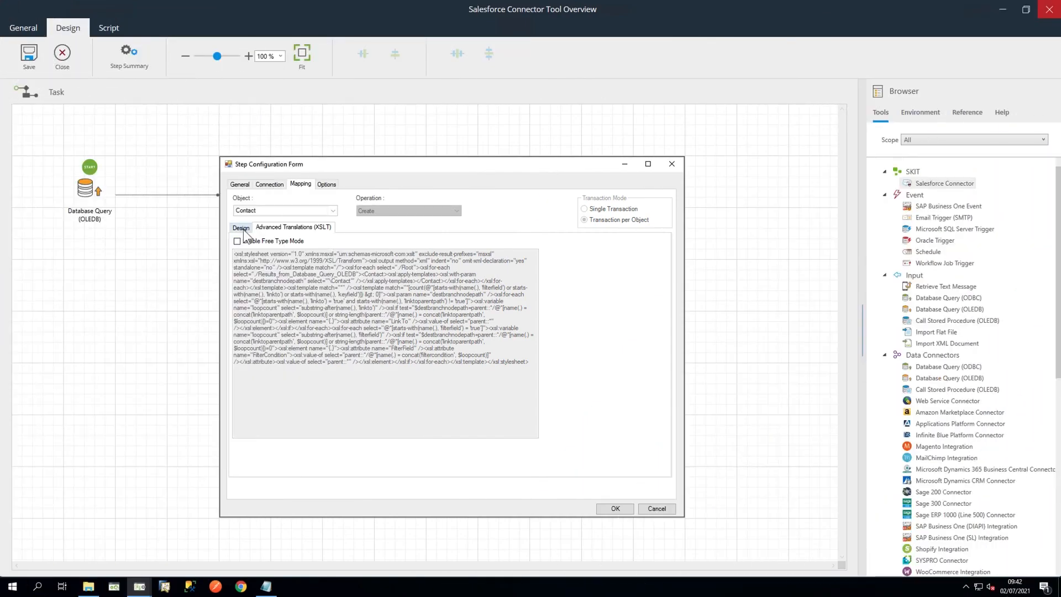
click(242, 228)
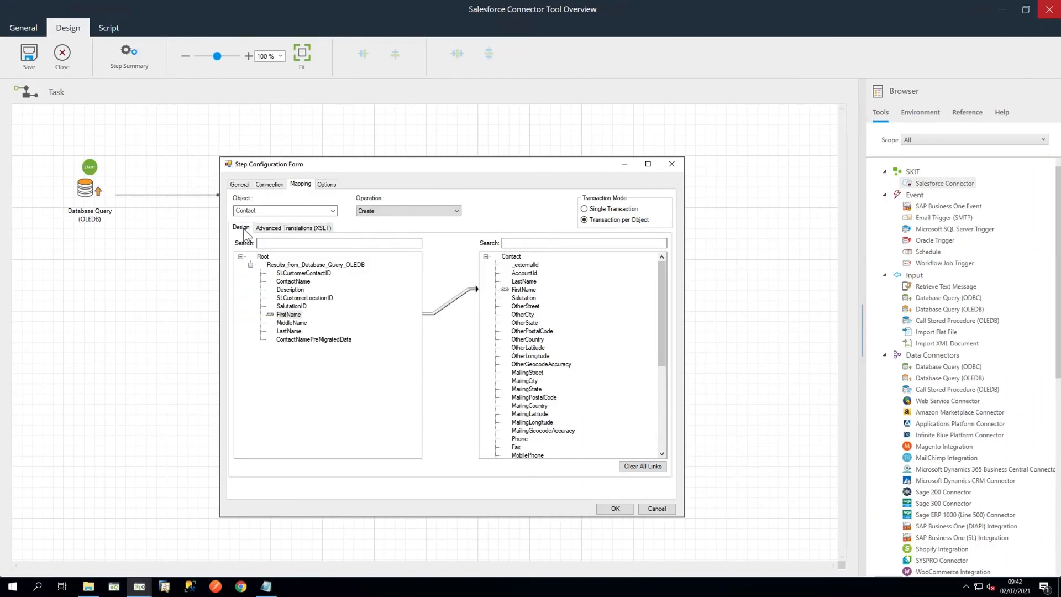
Step: Check the step's error-handling options, keeping Abort Step and Abort Task, and save the step configuration
click(327, 185)
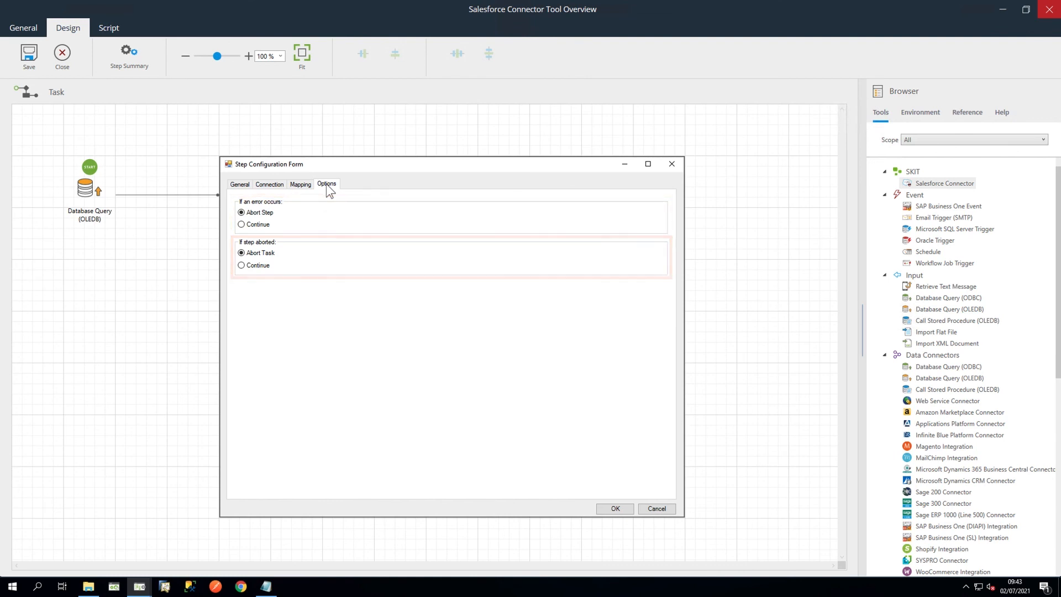
click(612, 509)
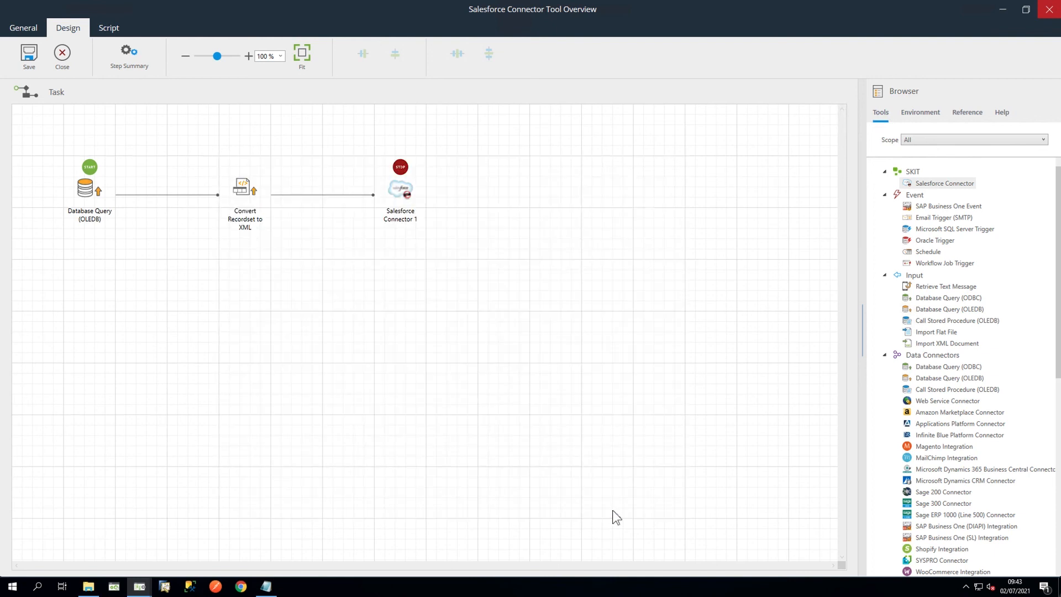